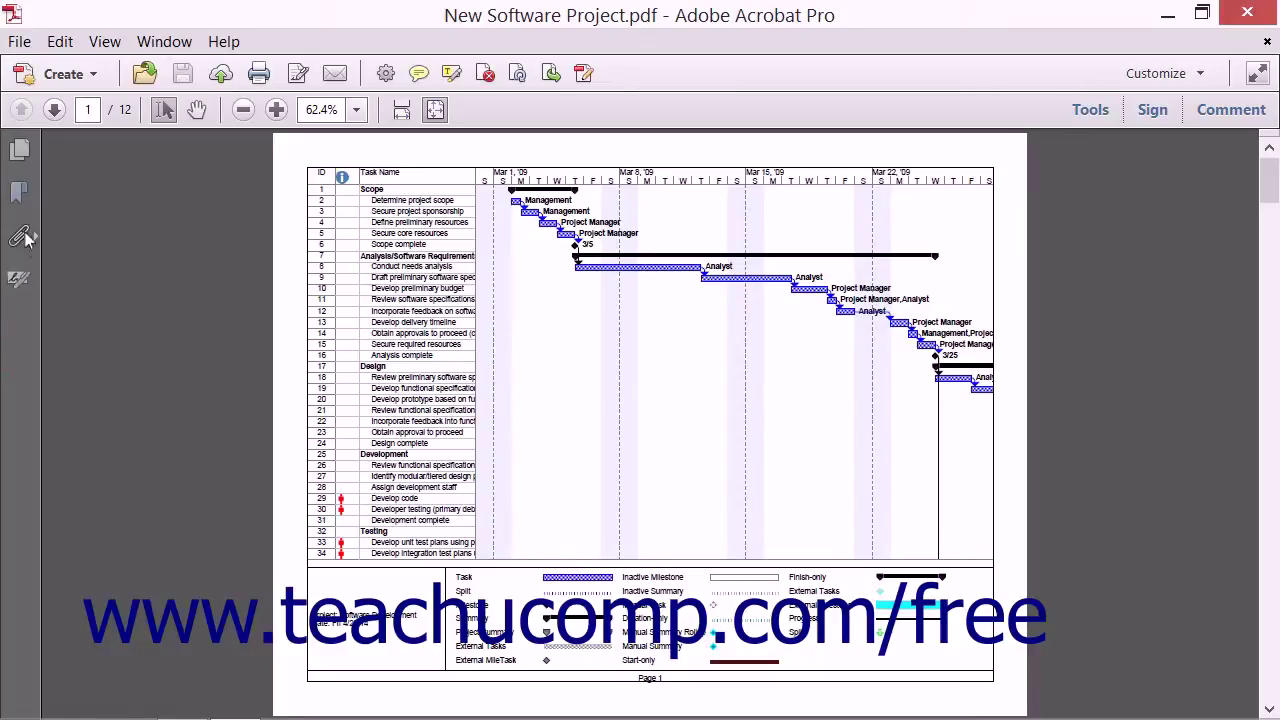
- Preview the Page Thumbnails and Bookmarks panels, then close the bookmarks panel
{"action": "left_click", "coordinate": [20, 150]}
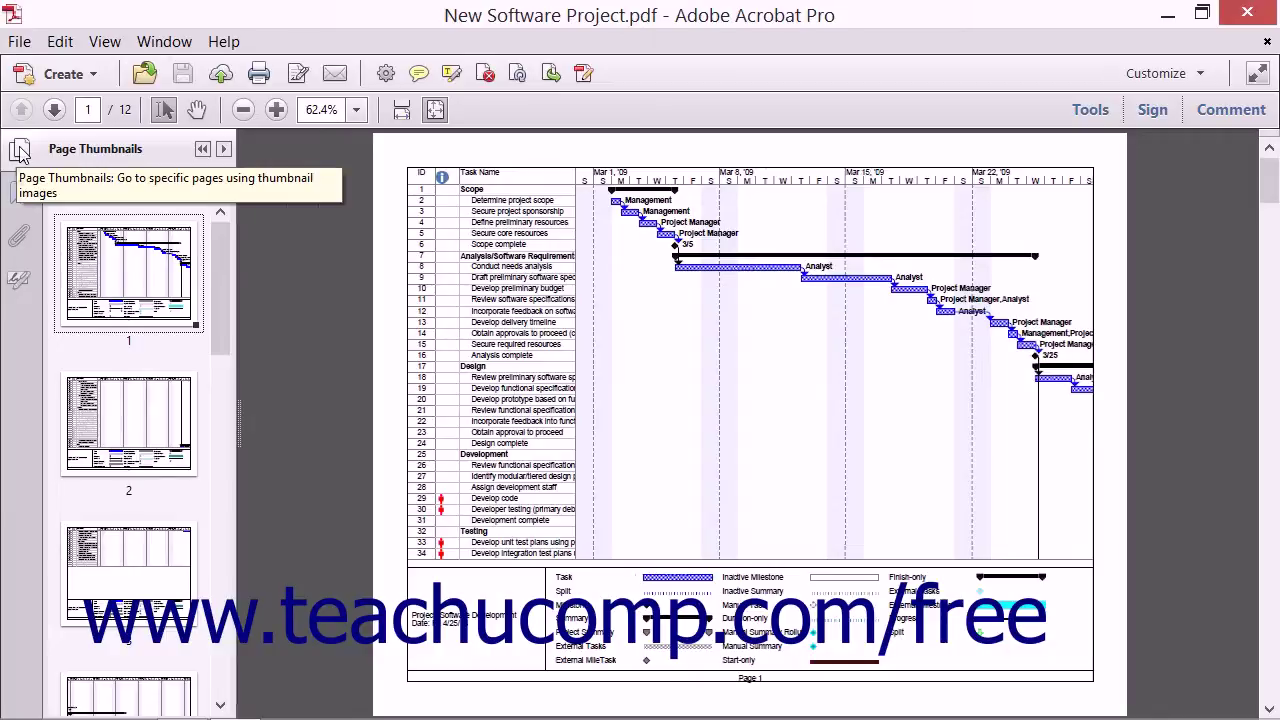
{"action": "left_click", "coordinate": [18, 195]}
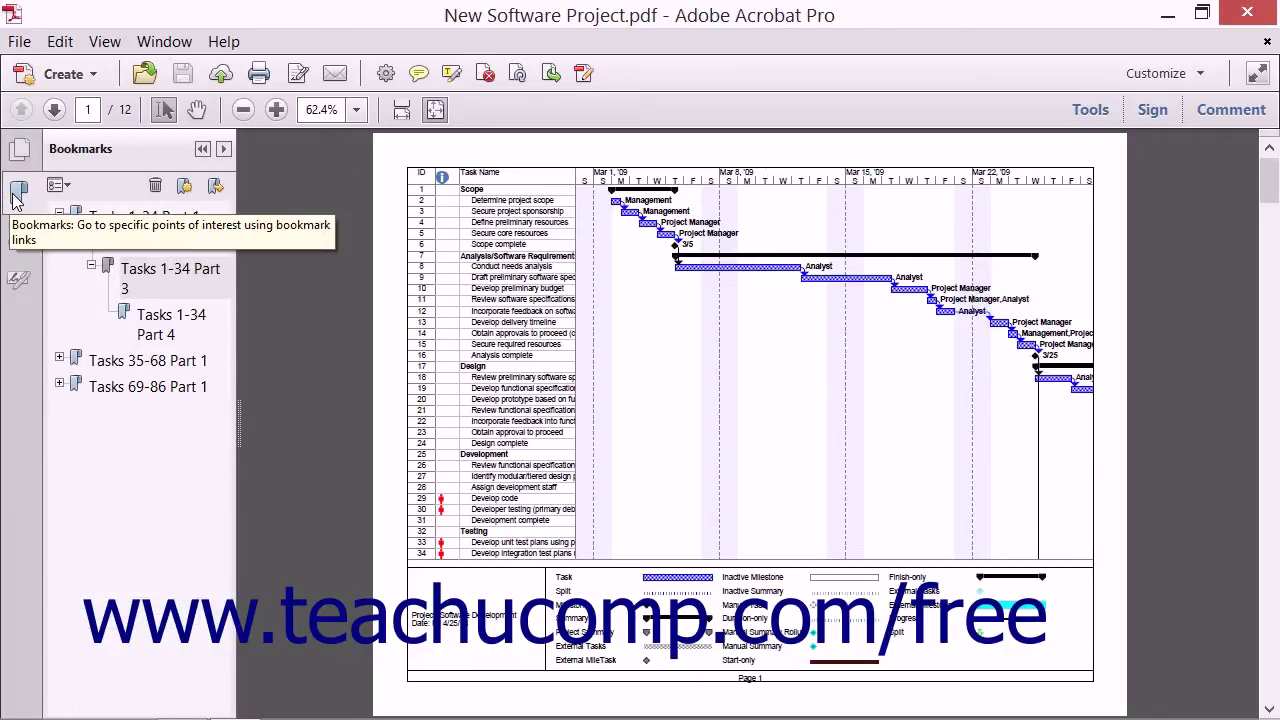
{"action": "left_click", "coordinate": [14, 198]}
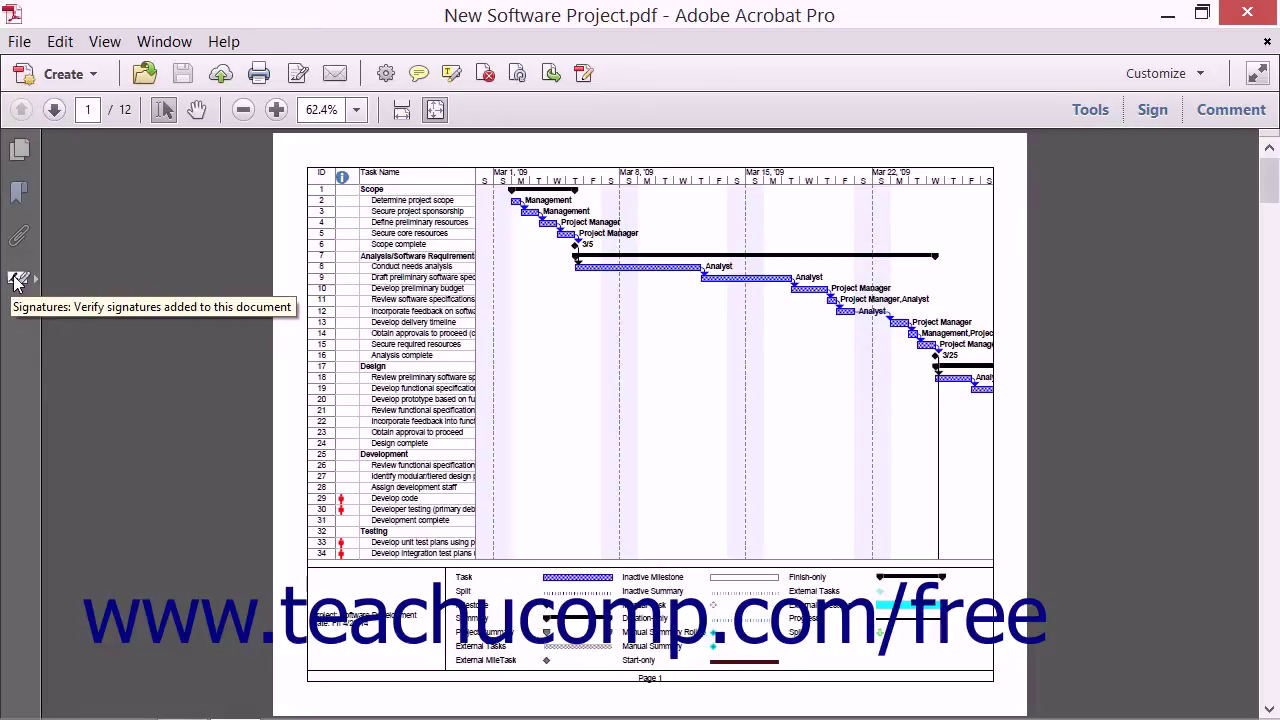
- Add the Destinations panel, toggle it, then restore the default navigation panels
{"action": "right_click", "coordinate": [18, 340]}
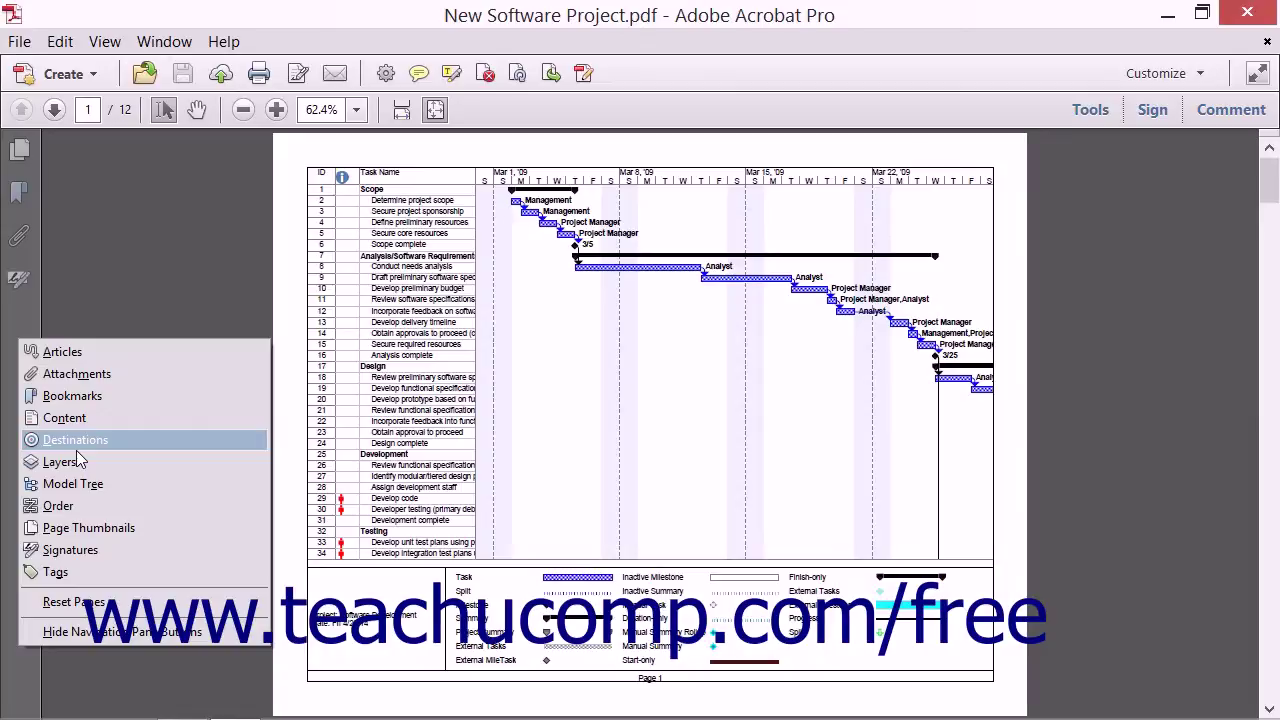
{"action": "left_click", "coordinate": [76, 450]}
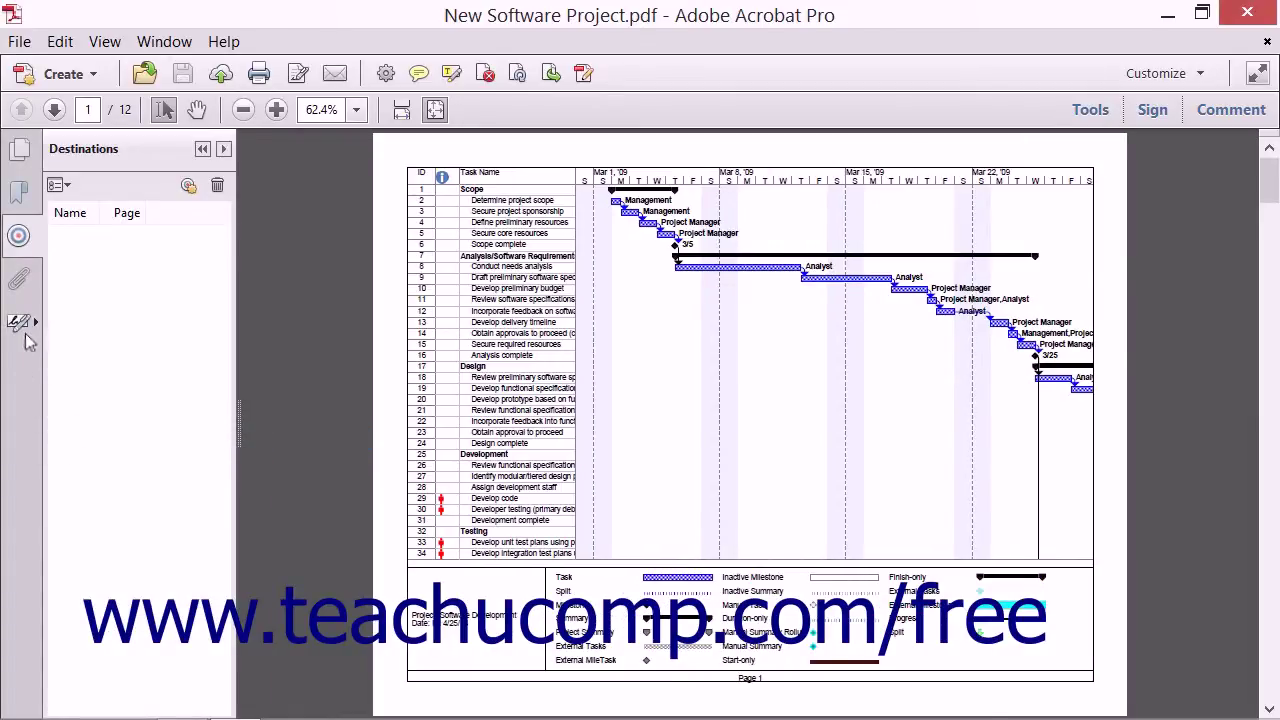
{"action": "left_click", "coordinate": [17, 237]}
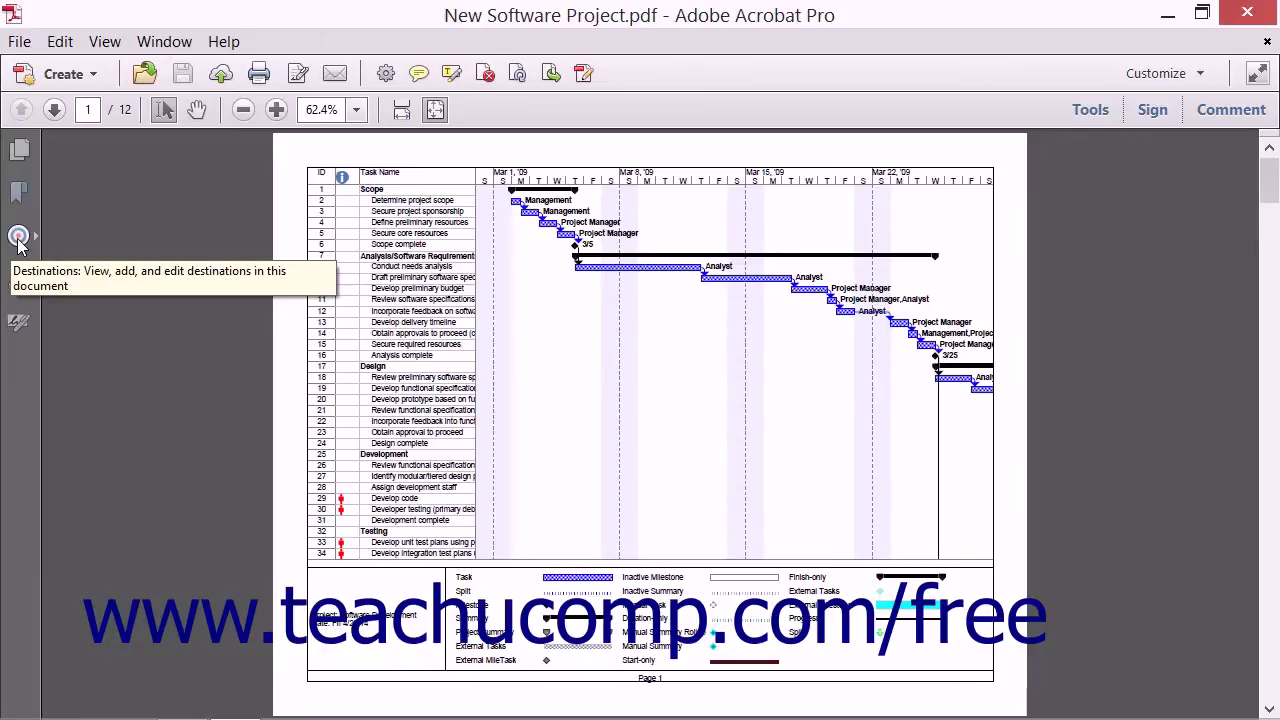
{"action": "left_click", "coordinate": [19, 243]}
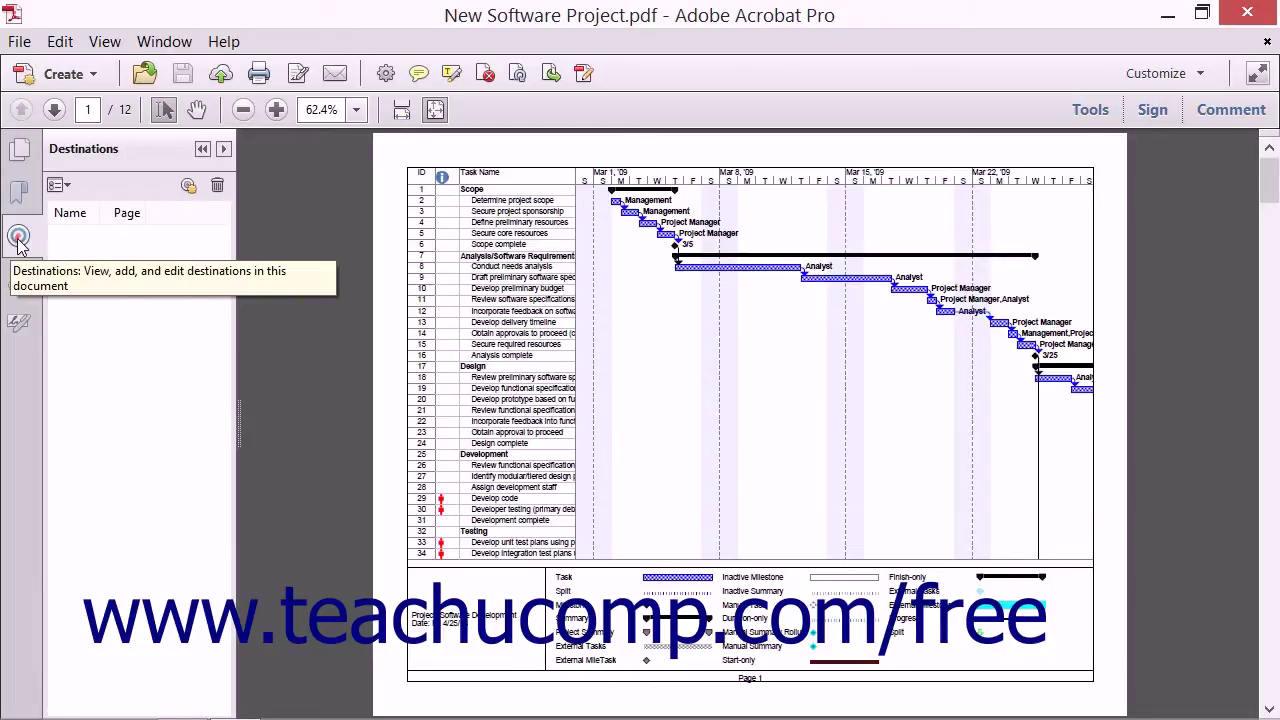
{"action": "left_click", "coordinate": [19, 238]}
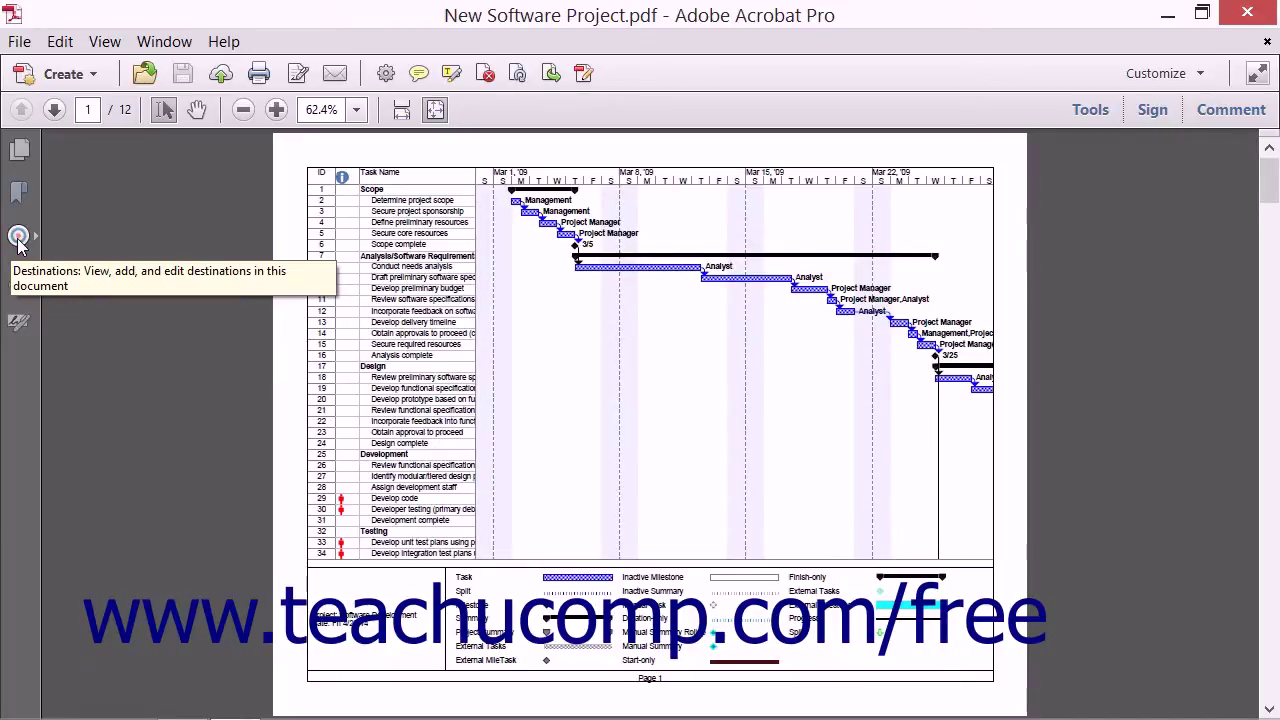
{"action": "right_click", "coordinate": [15, 360]}
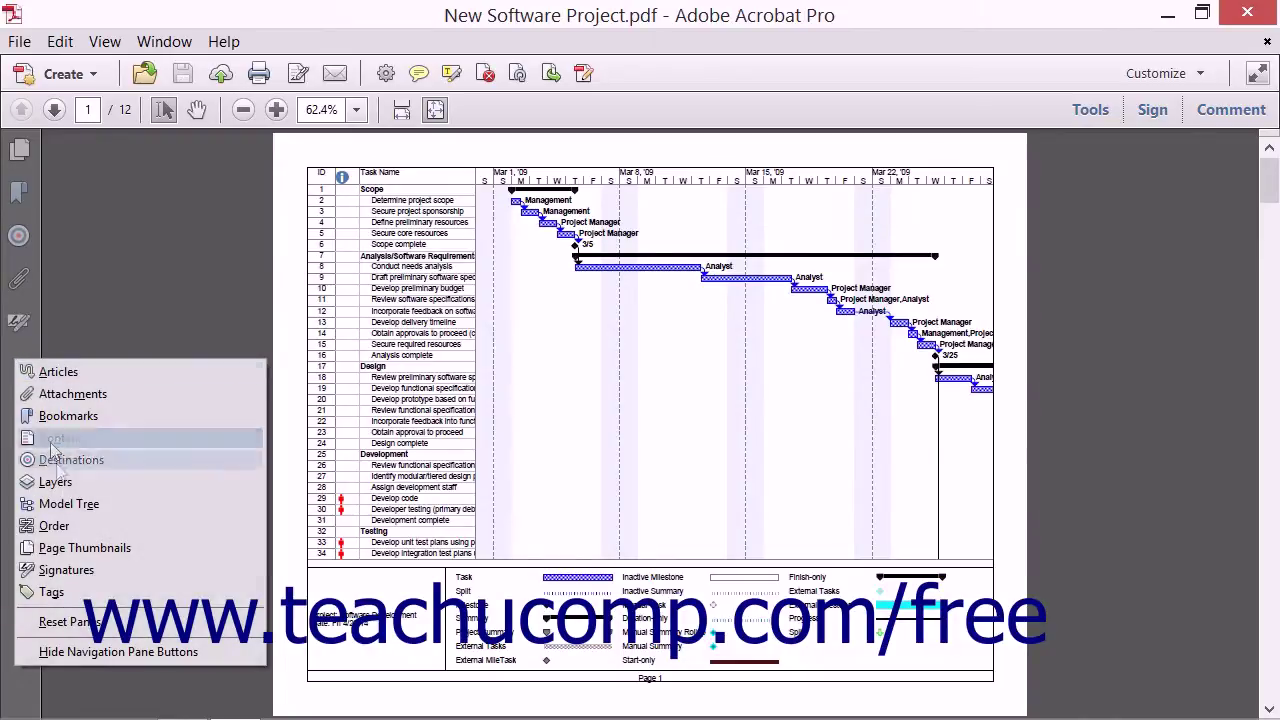
{"action": "left_click", "coordinate": [75, 628]}
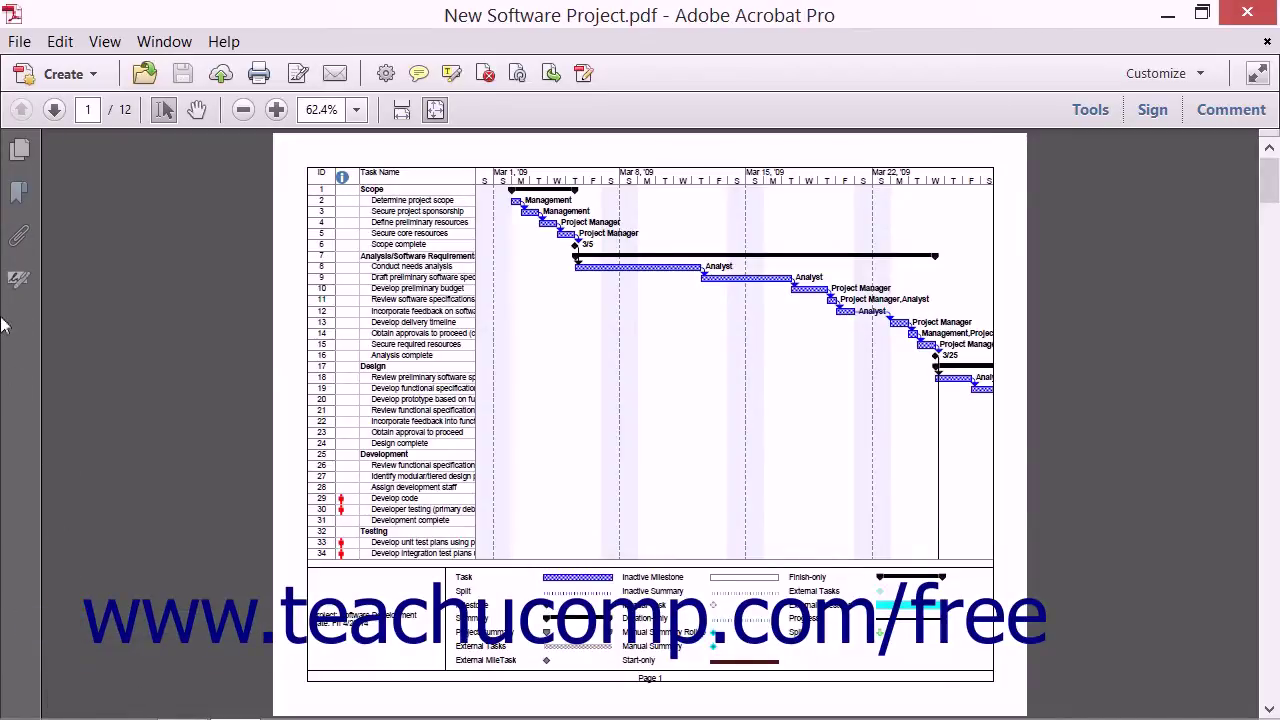
- Show page thumbnails, visit pages 1, 2 and 6, and list the thumbnail options
{"action": "left_click", "coordinate": [20, 153]}
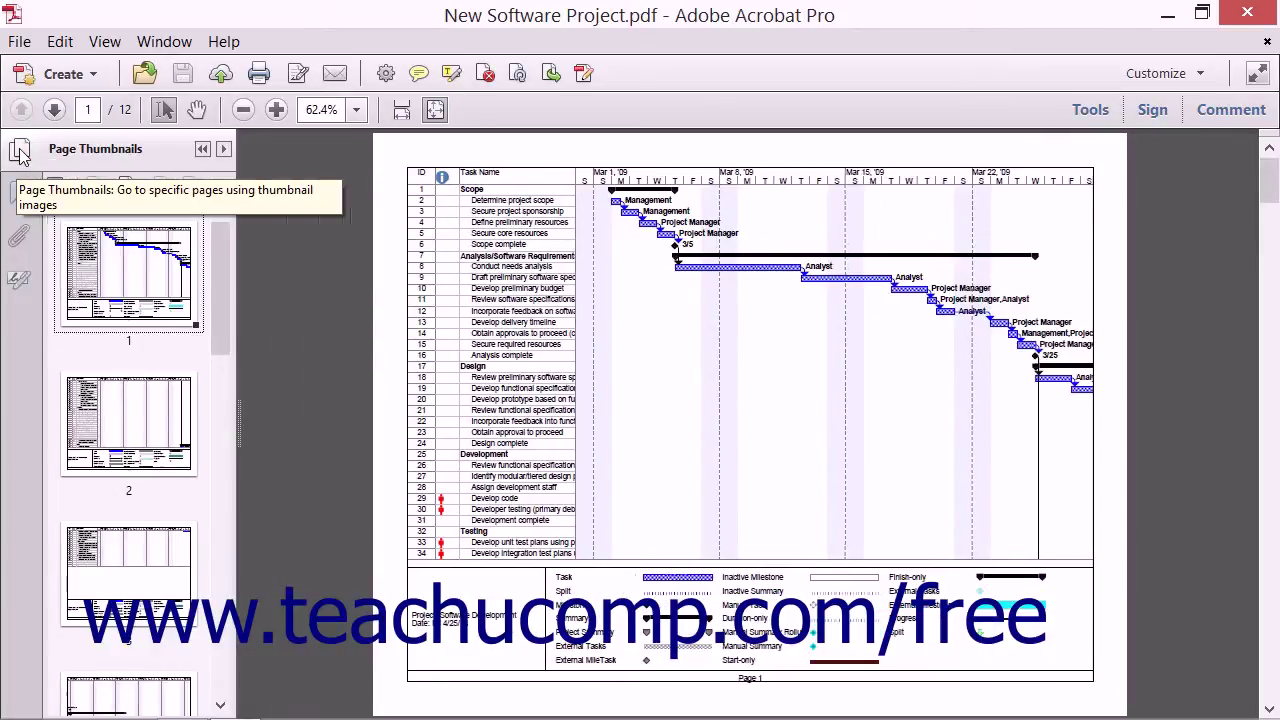
{"action": "left_click", "coordinate": [125, 275]}
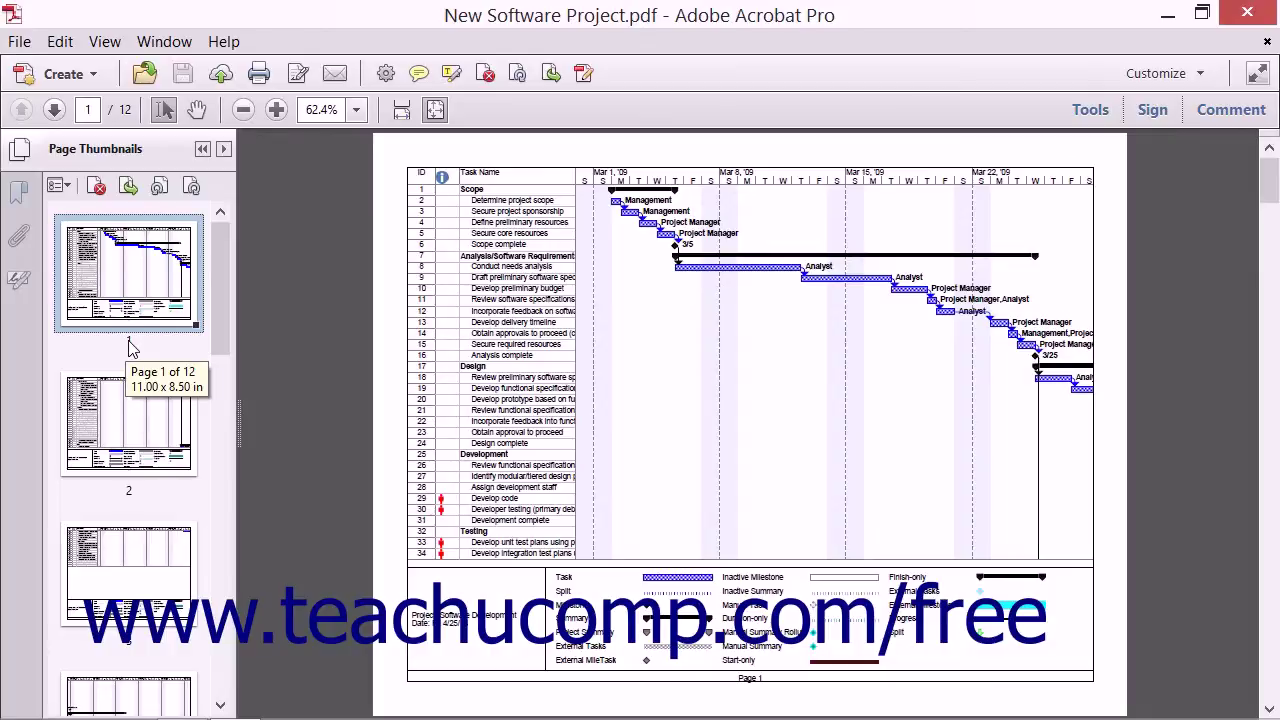
{"action": "left_click", "coordinate": [126, 434]}
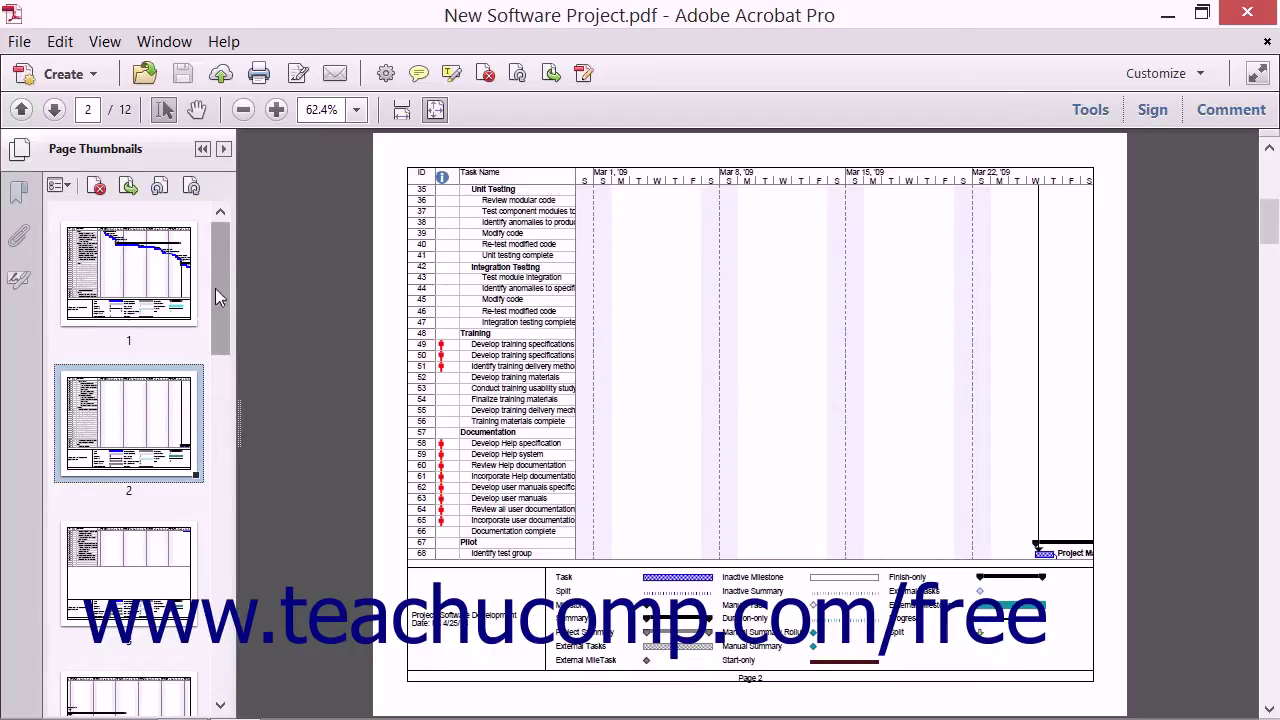
{"action": "left_click_drag", "start_coordinate": [216, 288], "coordinate": [228, 463]}
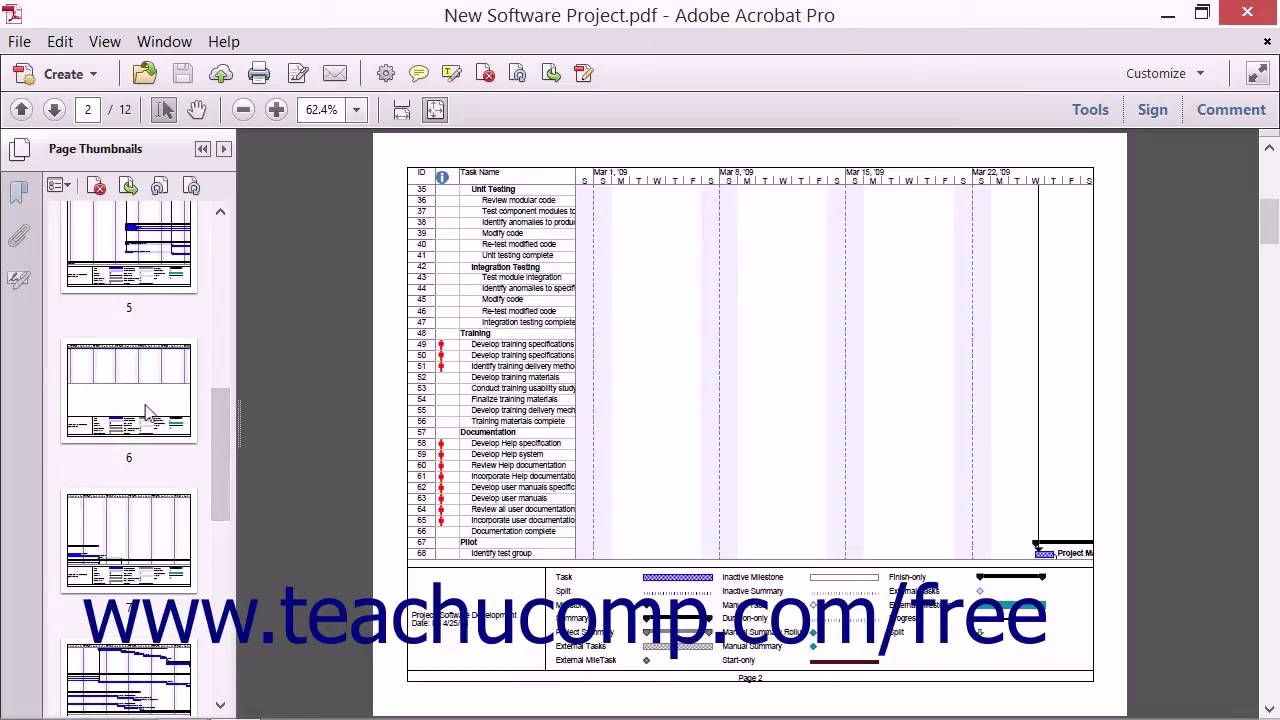
{"action": "left_click", "coordinate": [141, 425]}
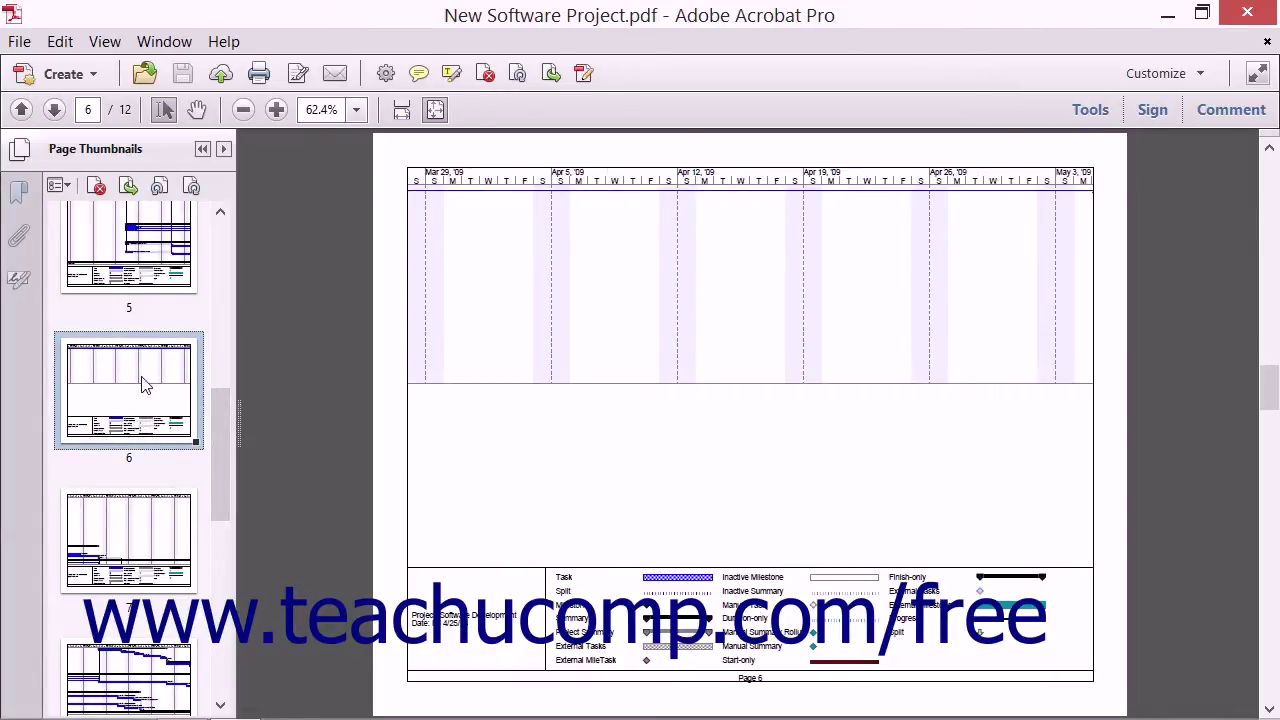
{"action": "left_click", "coordinate": [62, 192]}
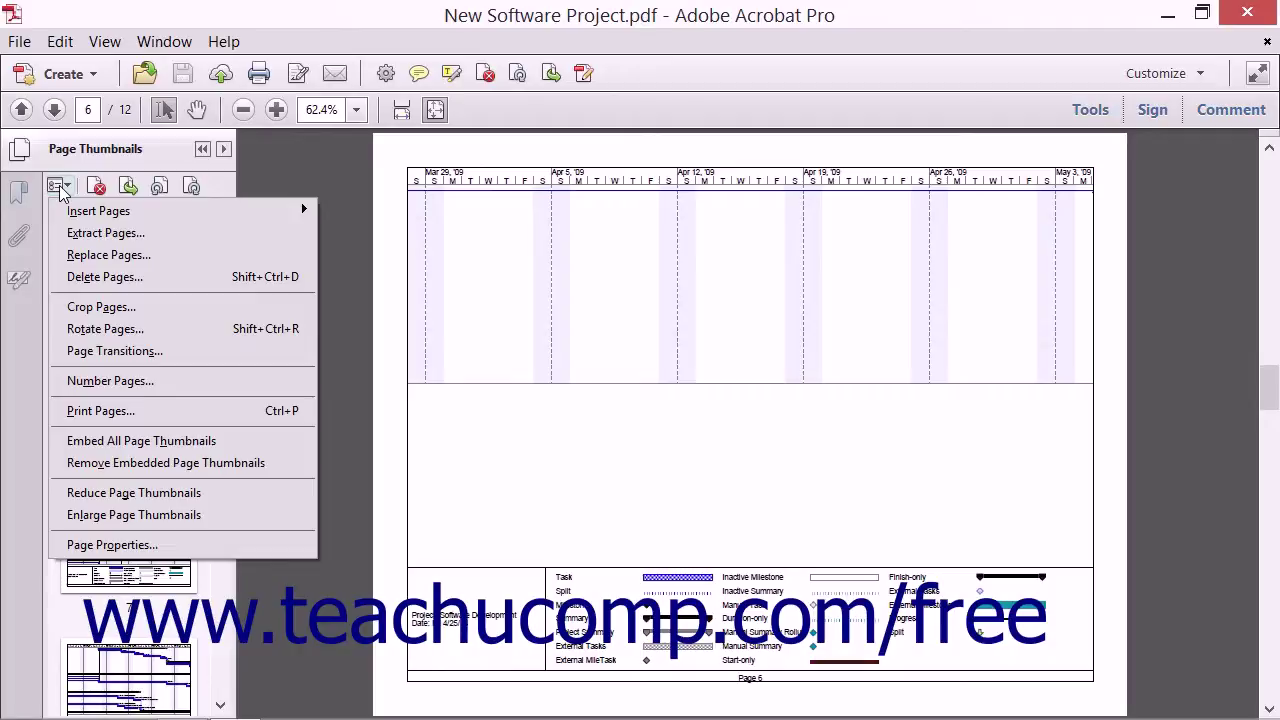
- Dismiss the thumbnail options list, leaving page 6 displayed
{"action": "left_click", "coordinate": [61, 190]}
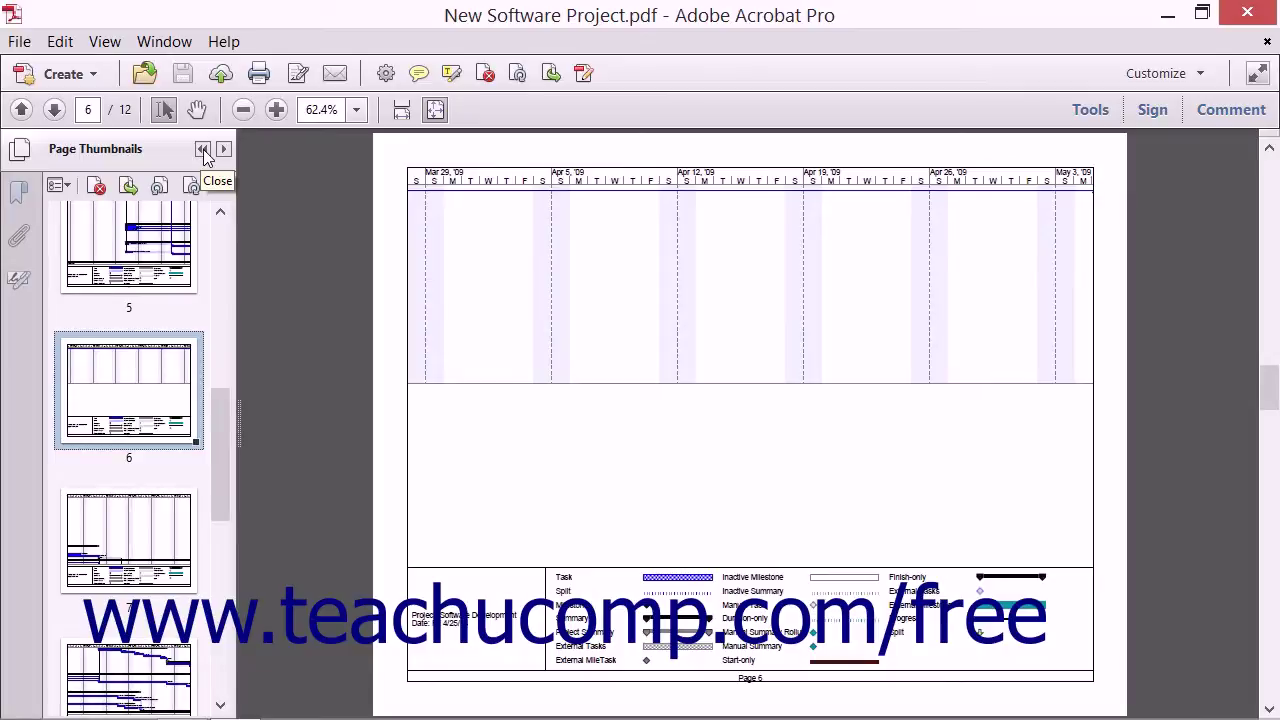
- Switch to Bookmarks and visit Tasks 1-34 Parts 1, 2 and 3, ending on page 7
{"action": "left_click", "coordinate": [204, 150]}
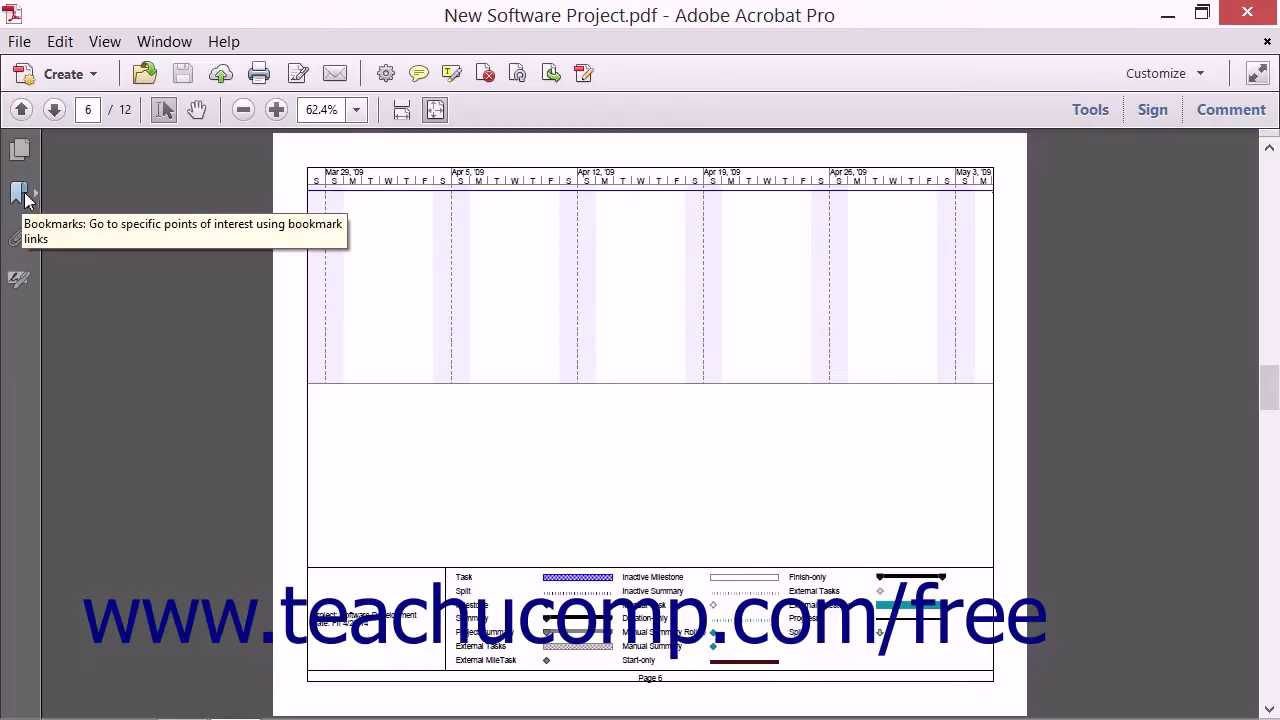
{"action": "left_click", "coordinate": [20, 195]}
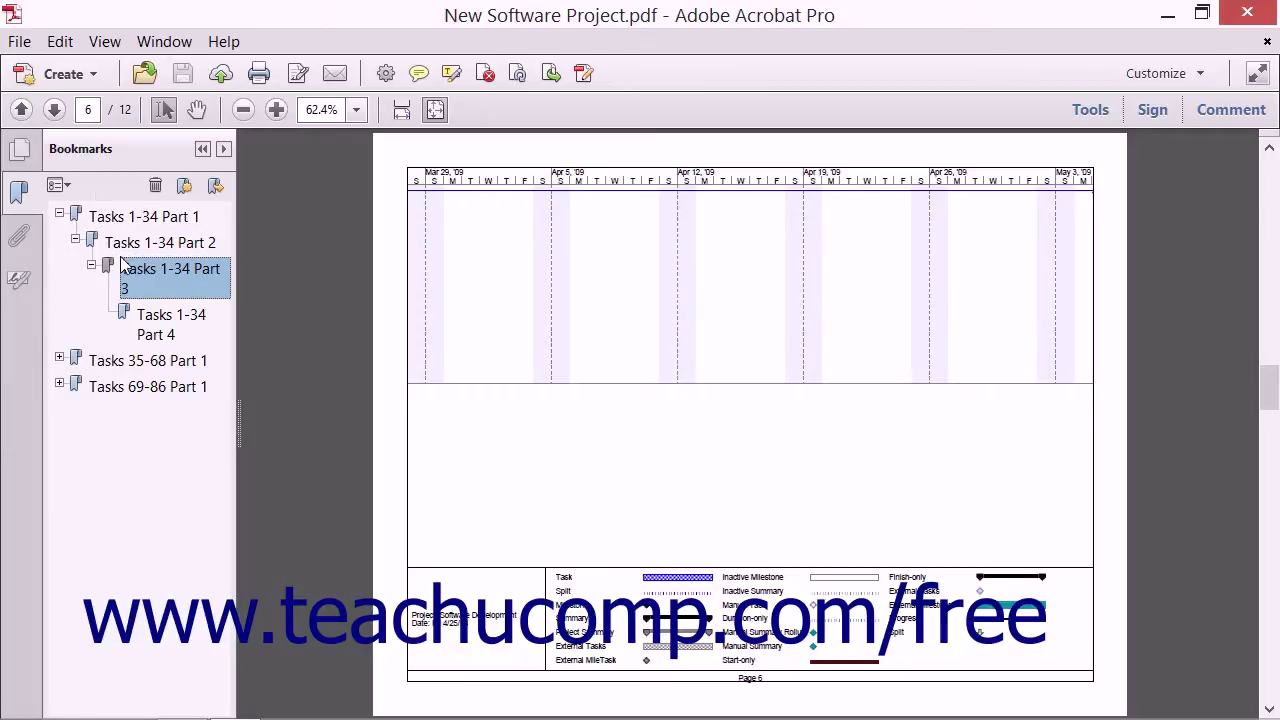
{"action": "left_click", "coordinate": [116, 222]}
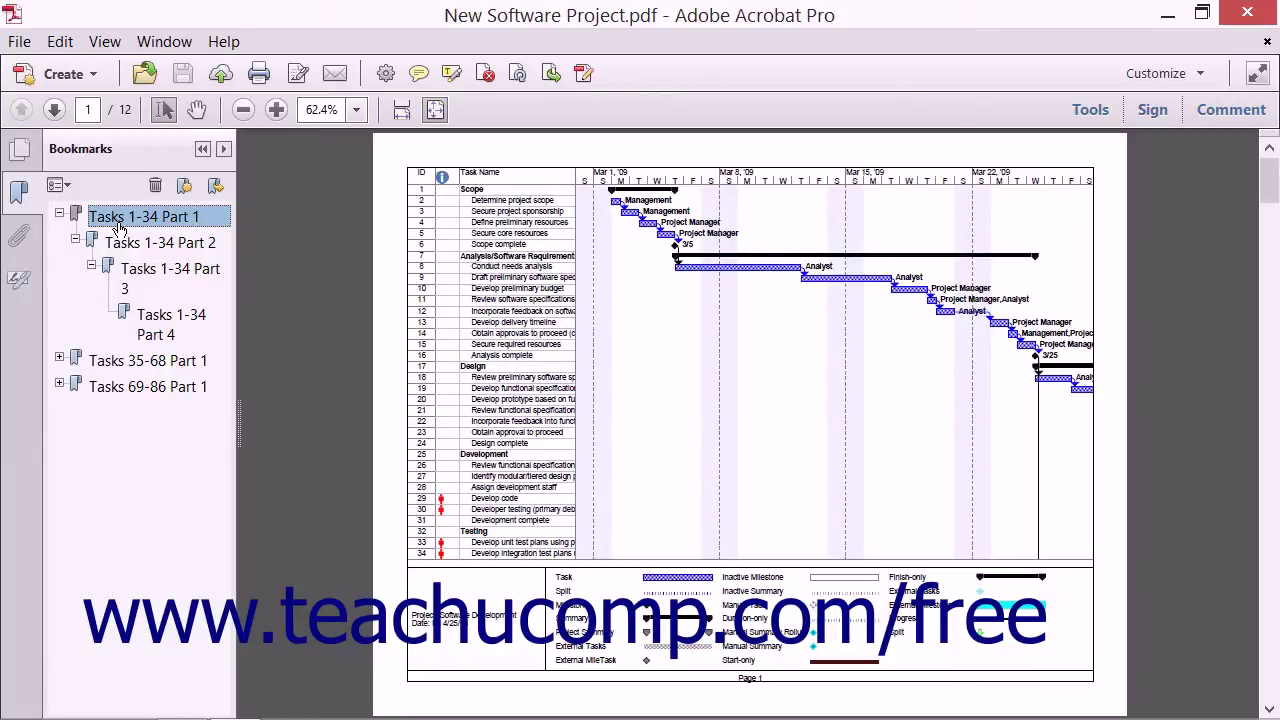
{"action": "left_click", "coordinate": [62, 186]}
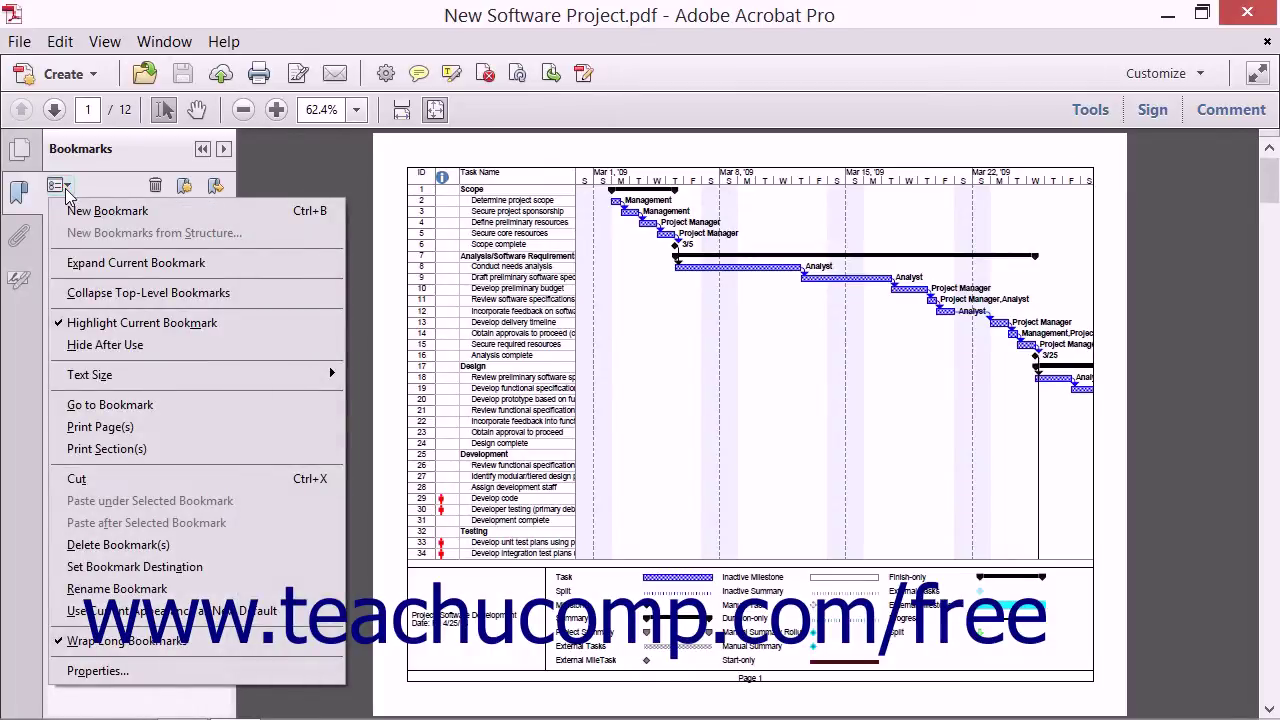
{"action": "left_click", "coordinate": [65, 188]}
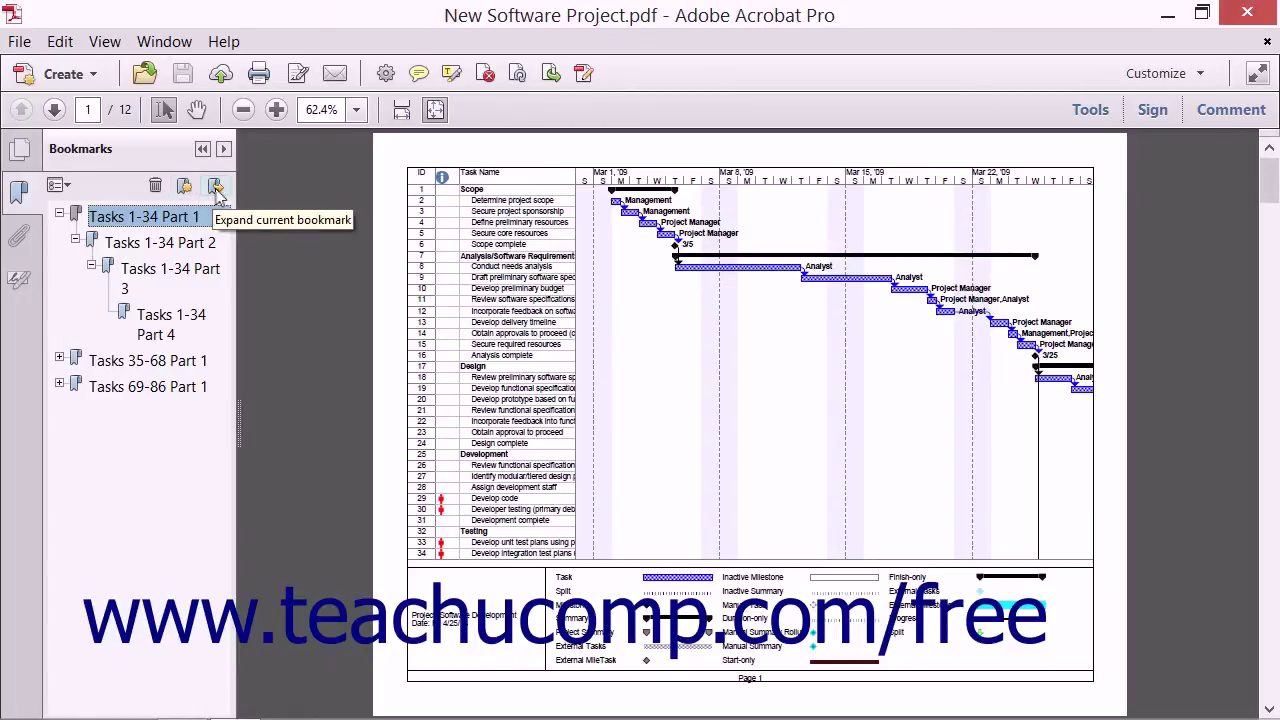
{"action": "left_click", "coordinate": [145, 256]}
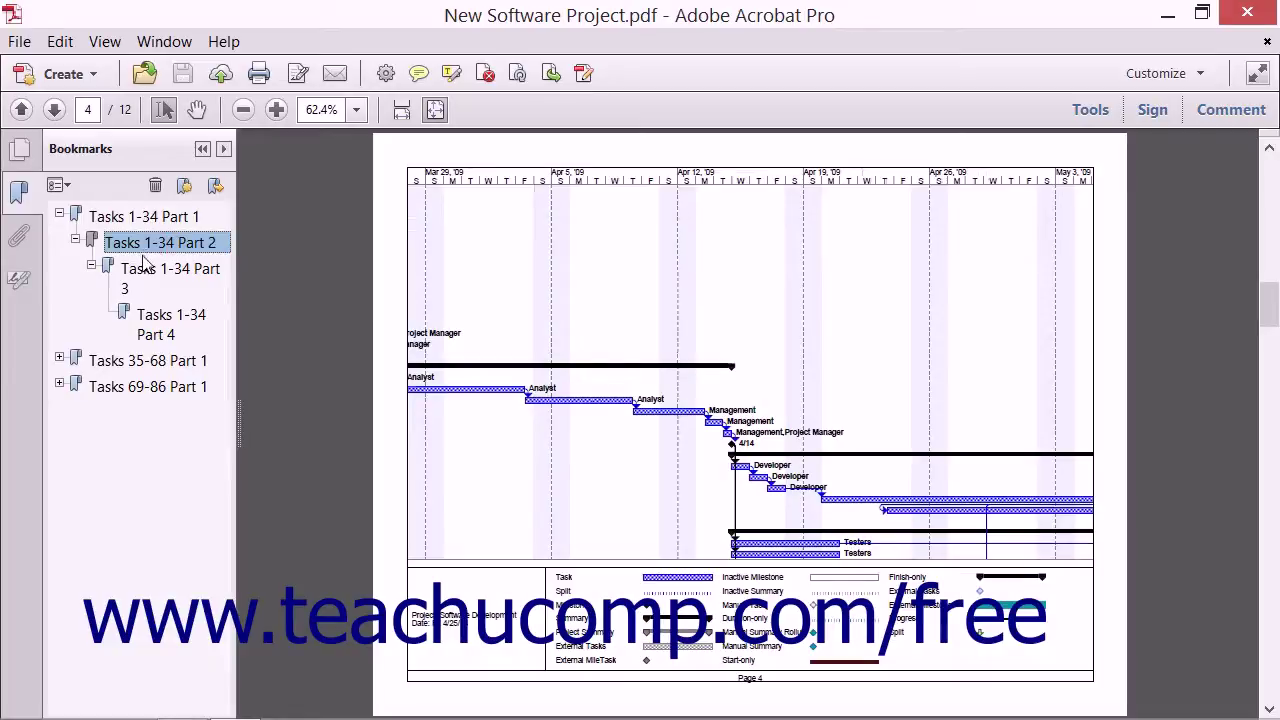
{"action": "left_click", "coordinate": [149, 278]}
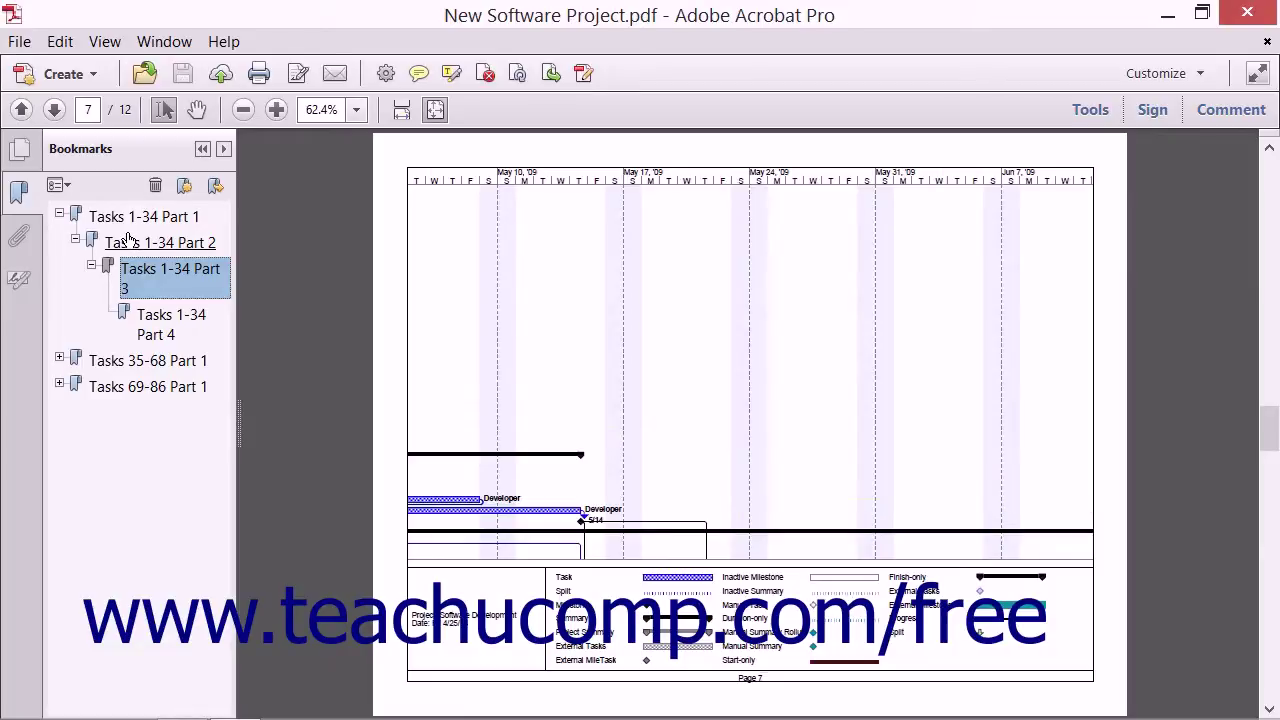
- Swap Bookmarks for the Attachments panel showing New Software Project.mpp, and check its options list
{"action": "left_click", "coordinate": [201, 156]}
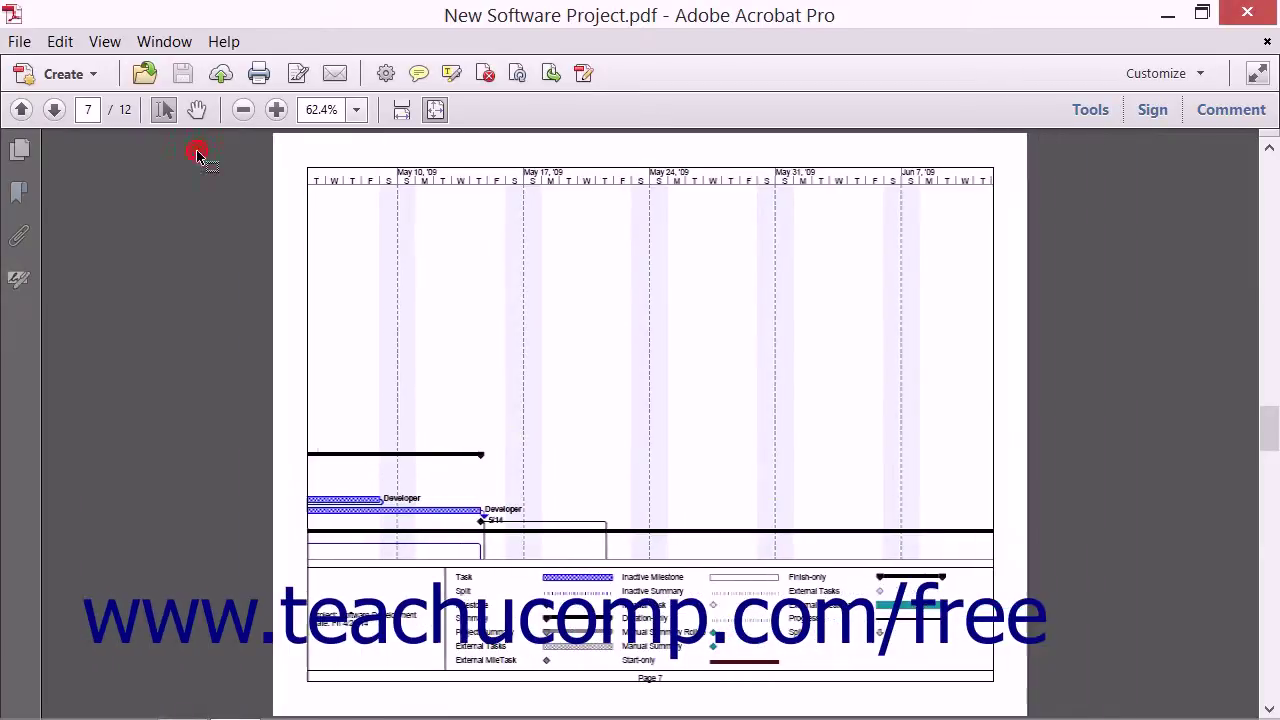
{"action": "left_click", "coordinate": [17, 245]}
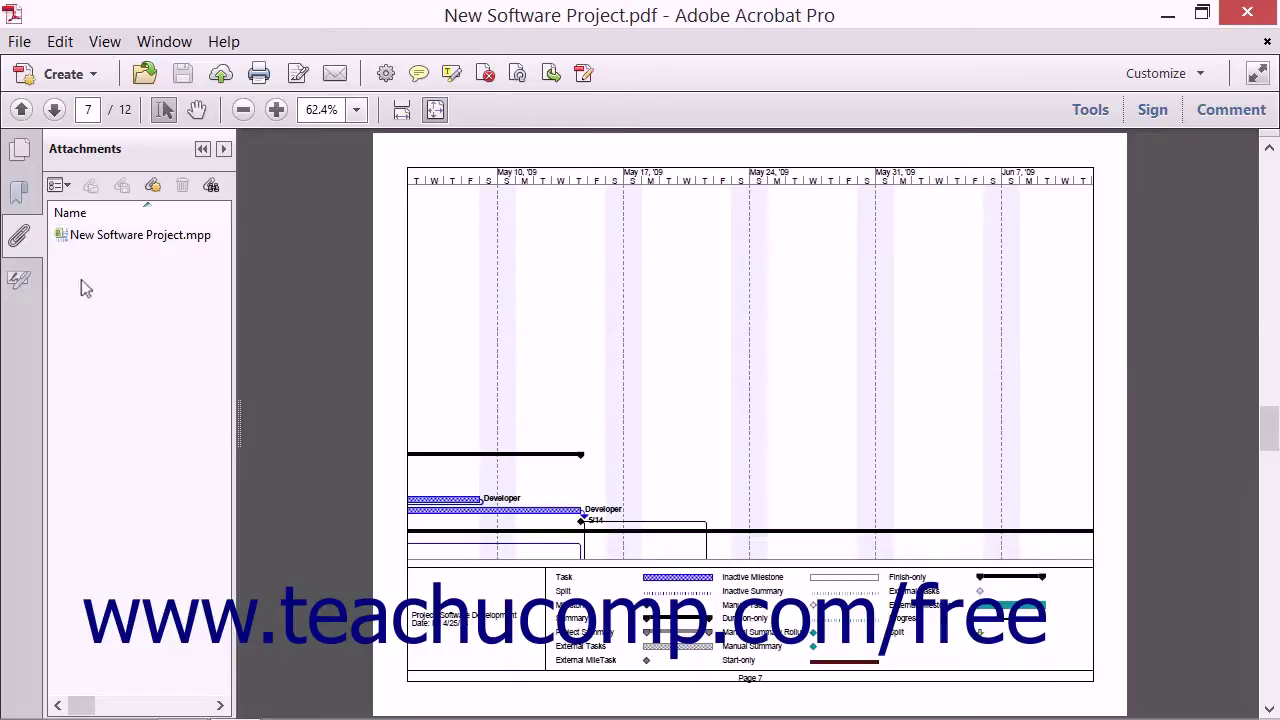
{"action": "mouse_move", "coordinate": [130, 235]}
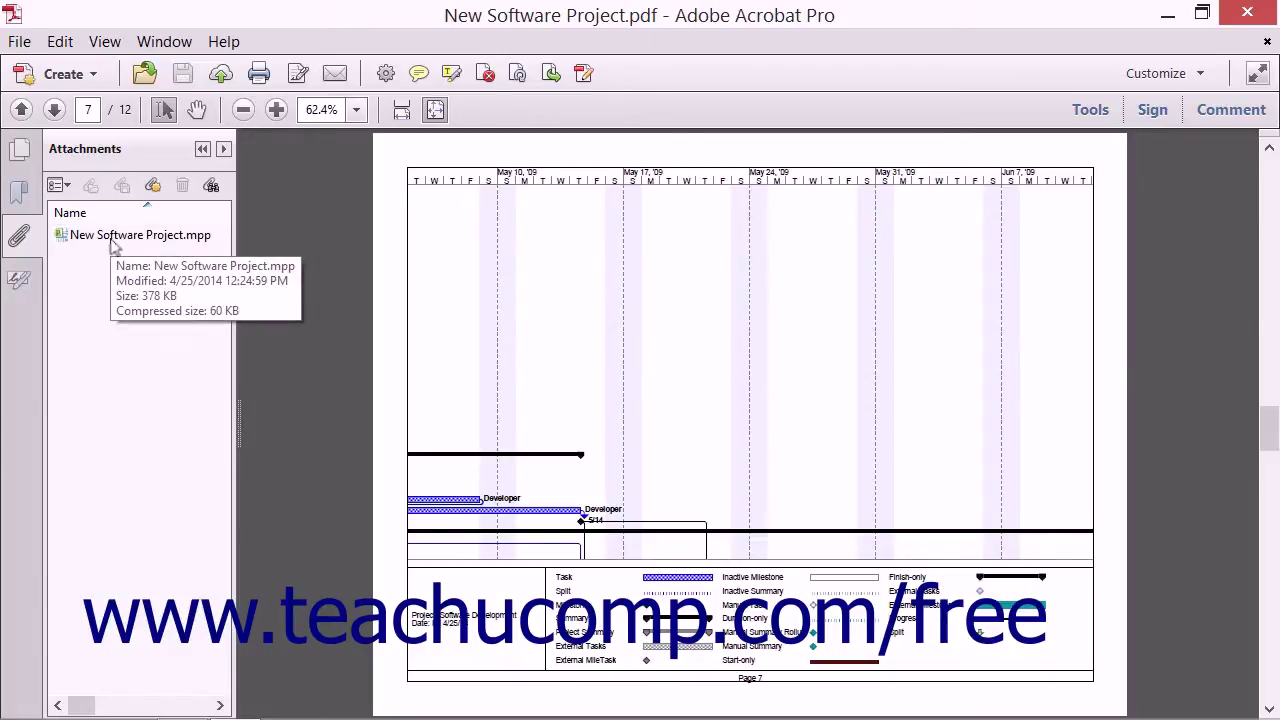
{"action": "left_click", "coordinate": [58, 186]}
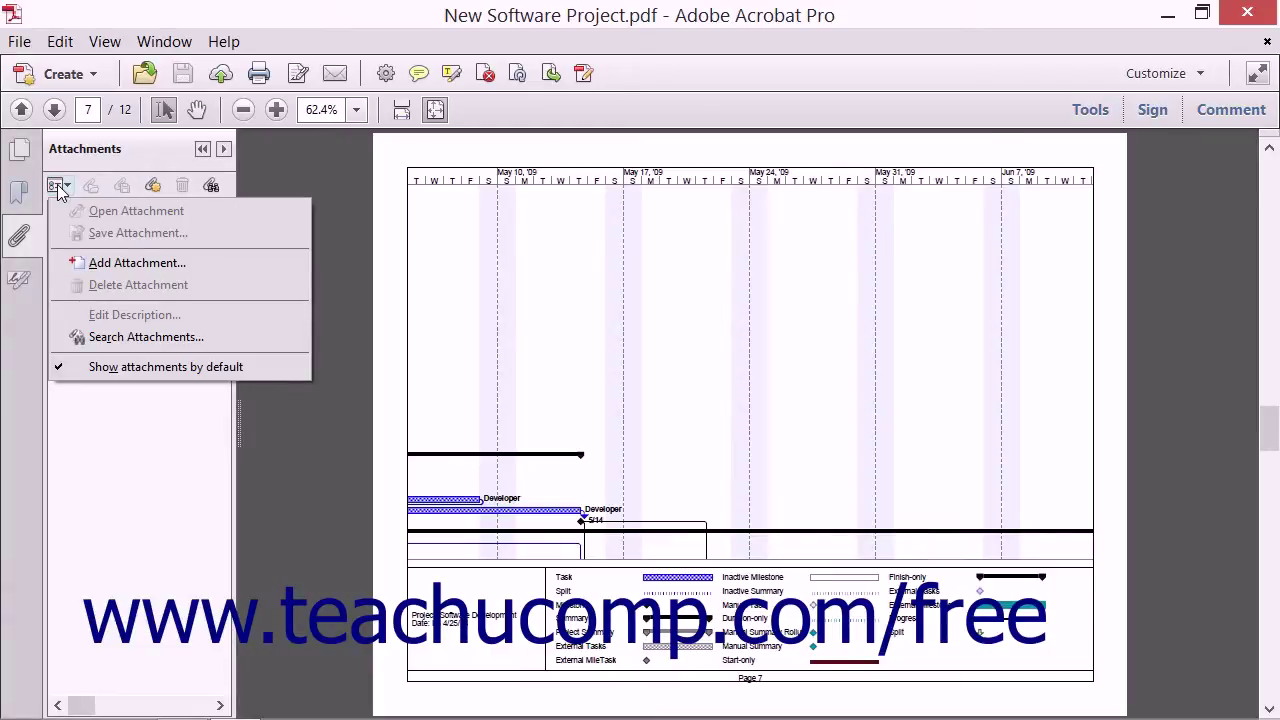
{"action": "left_click", "coordinate": [57, 184]}
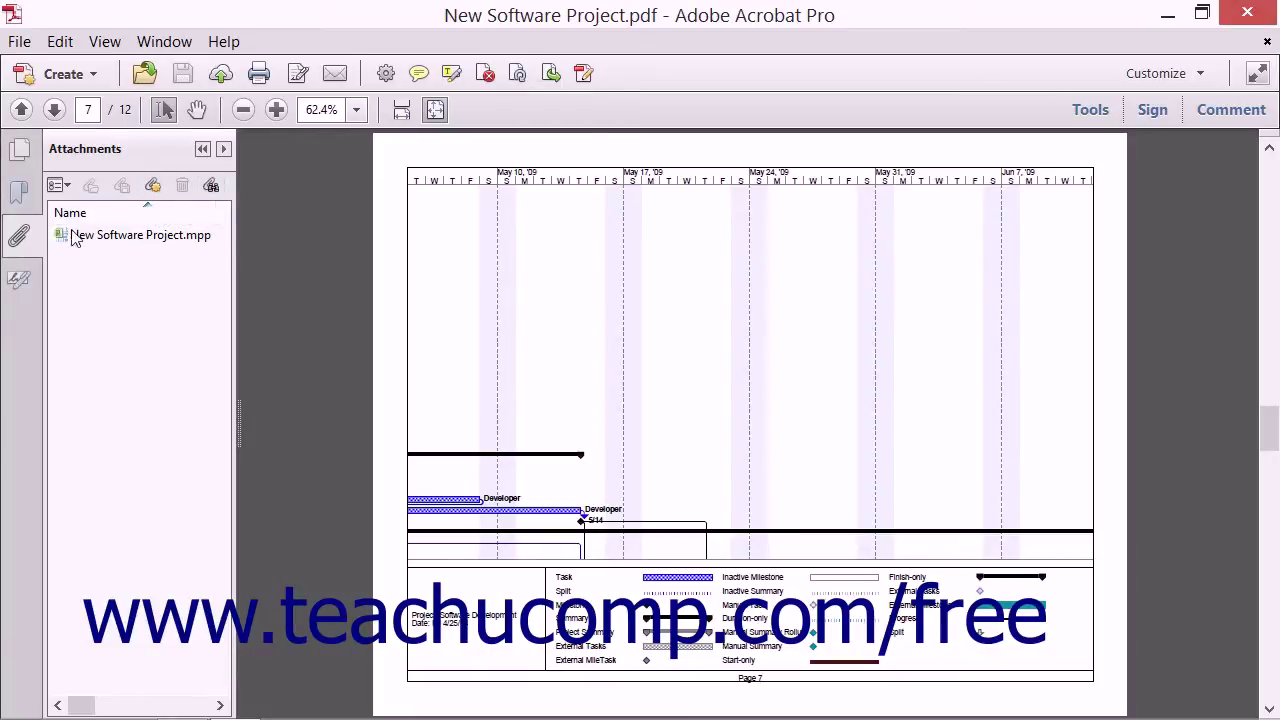
- Check the empty Signatures panel and its options, then hide the navigation pane
{"action": "left_click", "coordinate": [20, 283]}
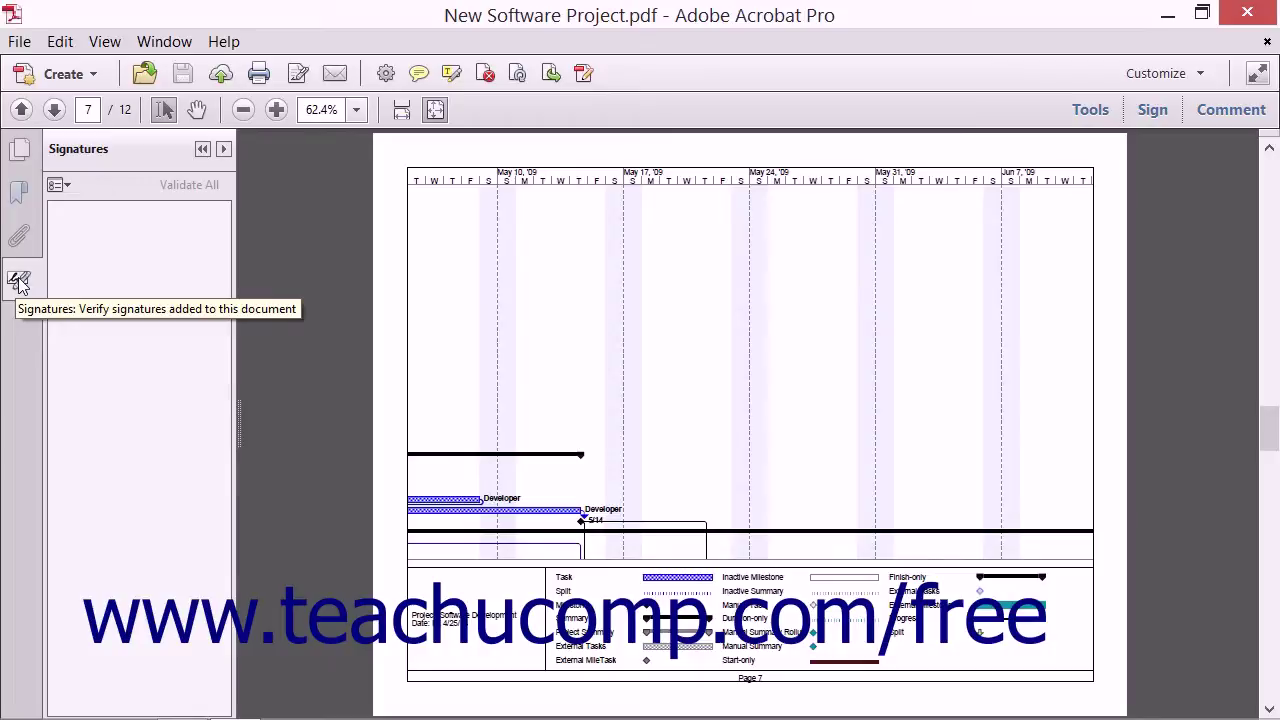
{"action": "left_click", "coordinate": [58, 185]}
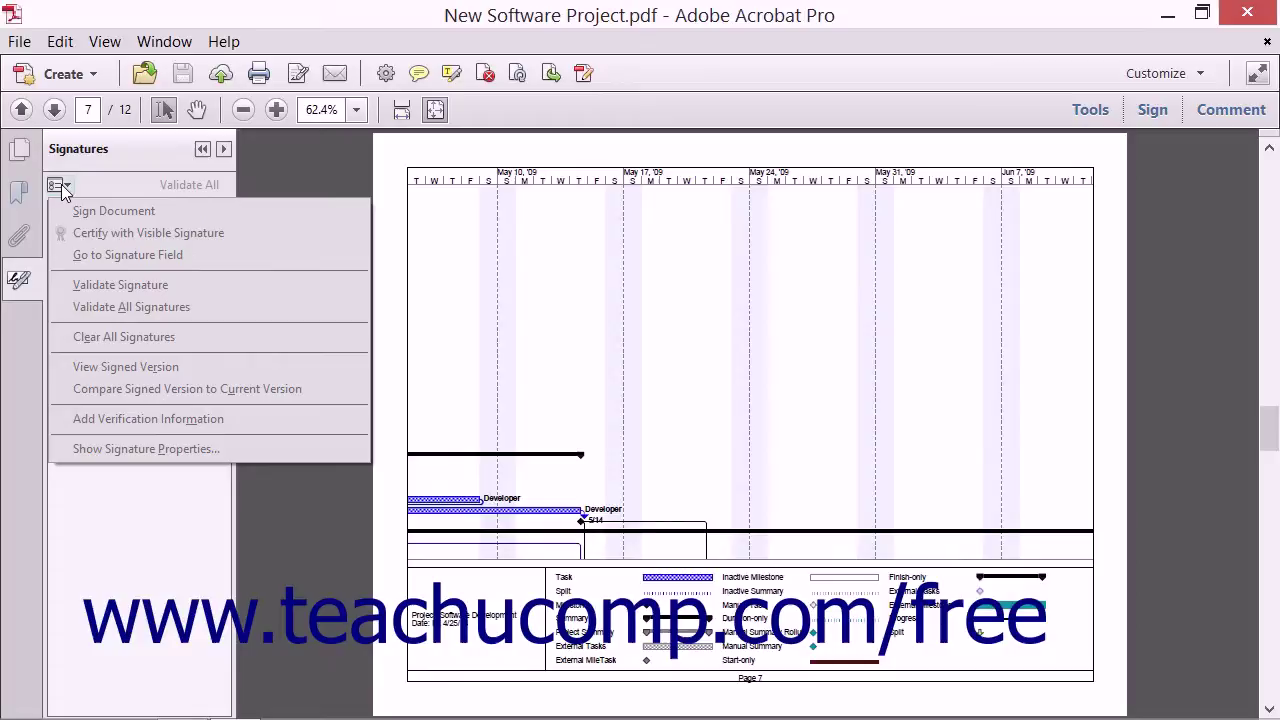
{"action": "left_click", "coordinate": [62, 190]}
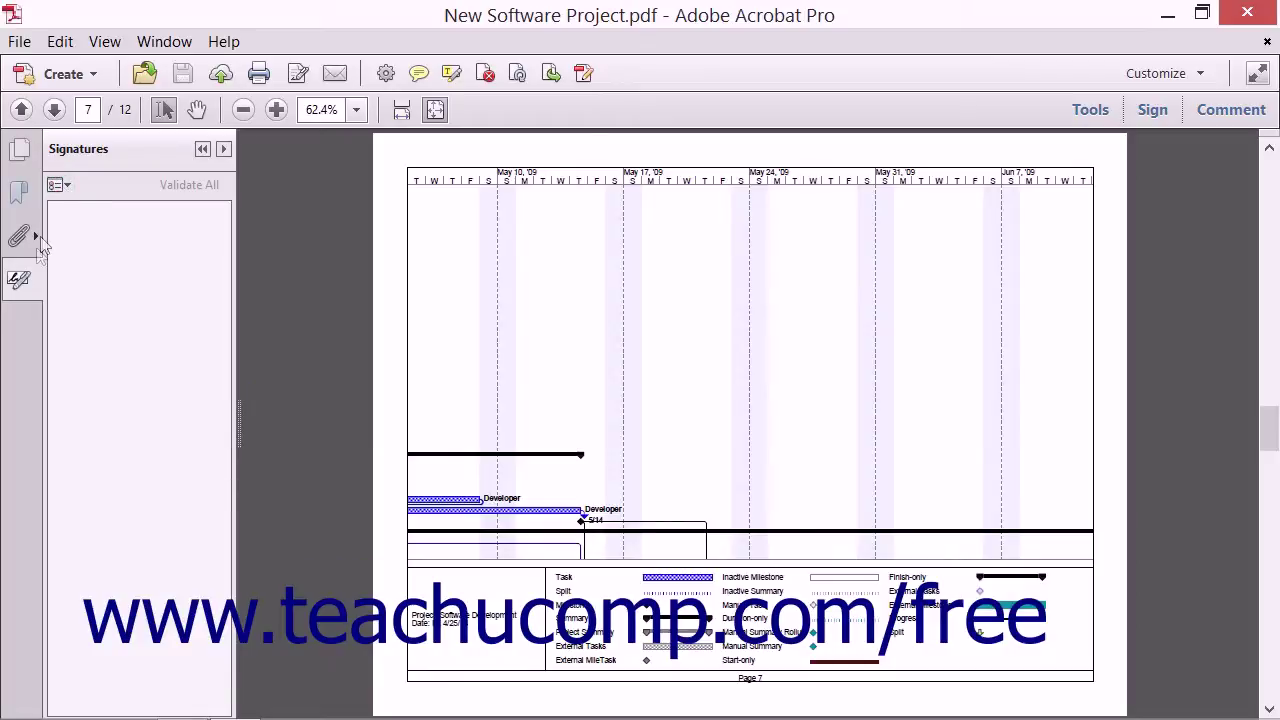
{"action": "left_click", "coordinate": [27, 277]}
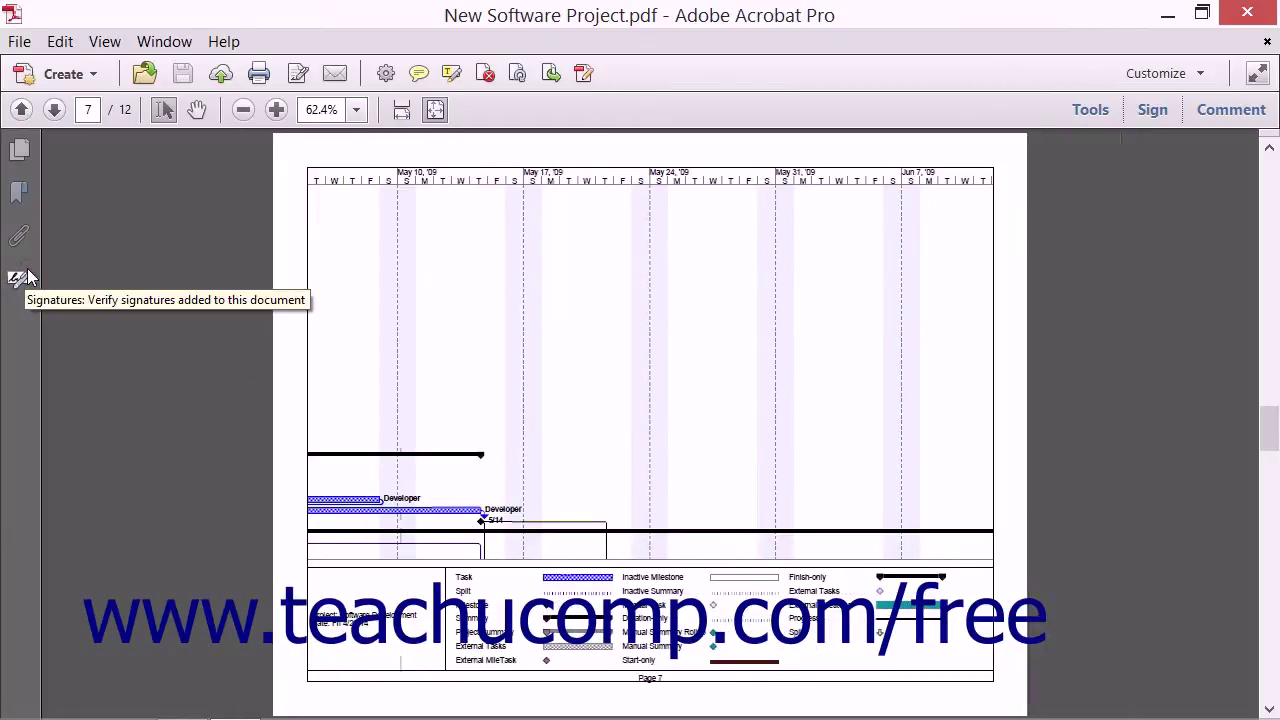